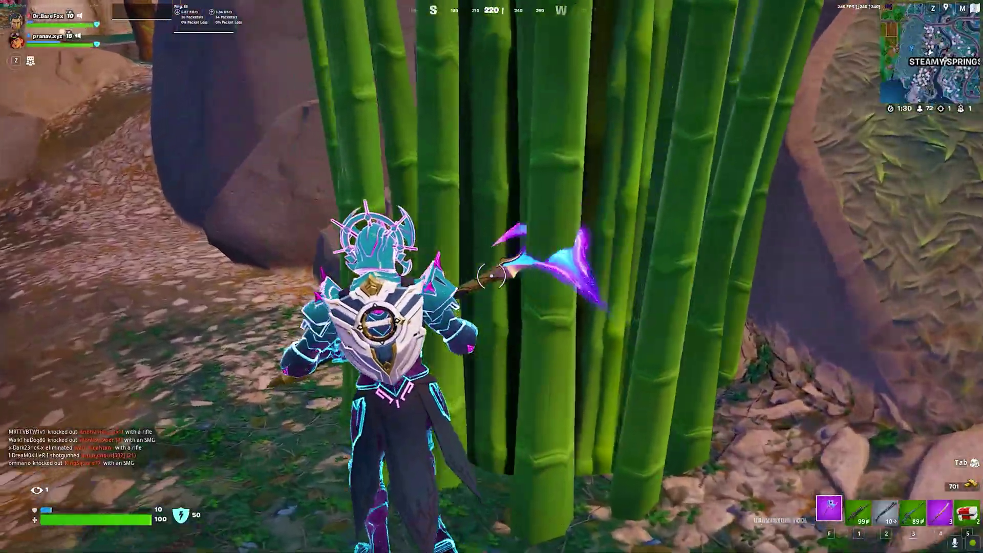
# Run and dash with the Kinetic Blade to the Whispering Waters landmark chest and open it.
pyautogui.press('w')
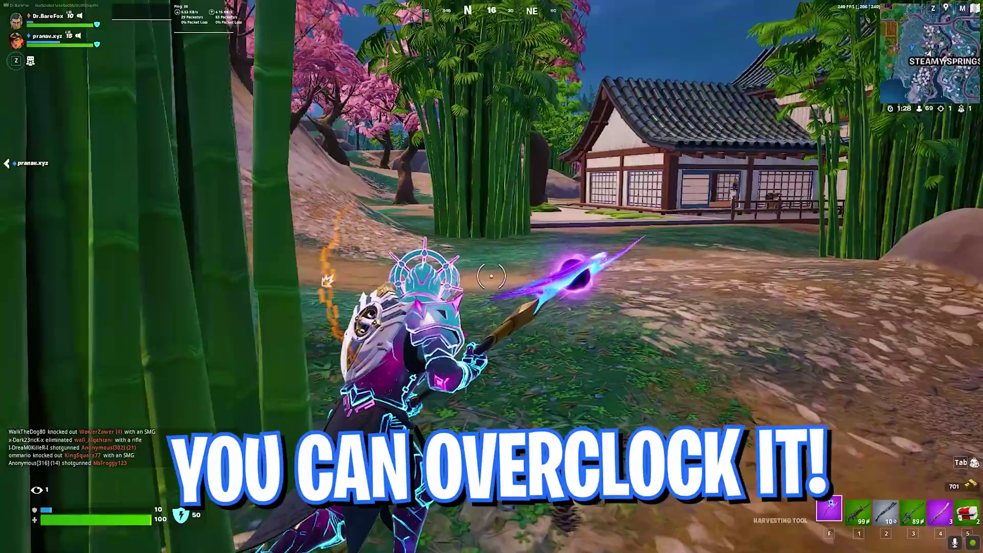
pyautogui.press('4')
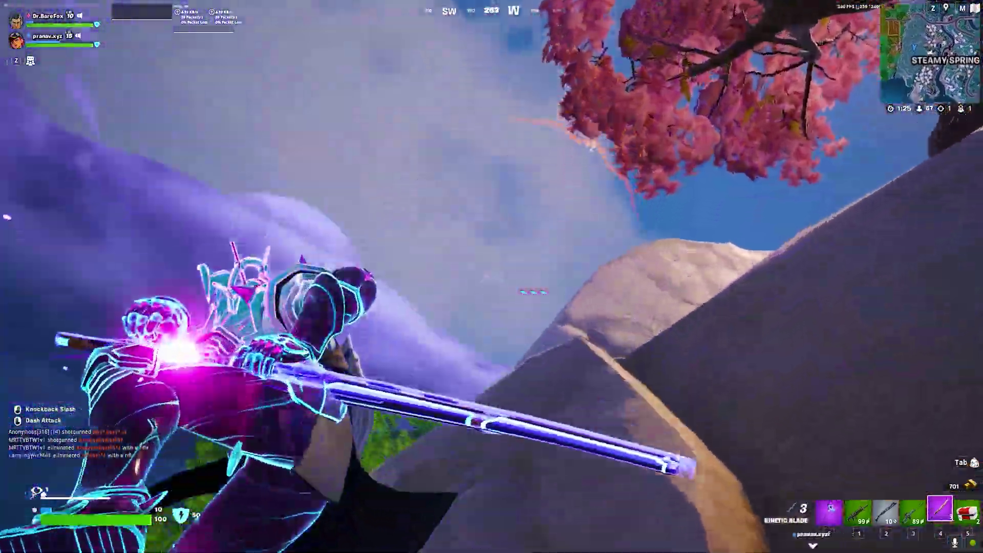
pyautogui.rightClick(491, 277)
pyautogui.press('w')
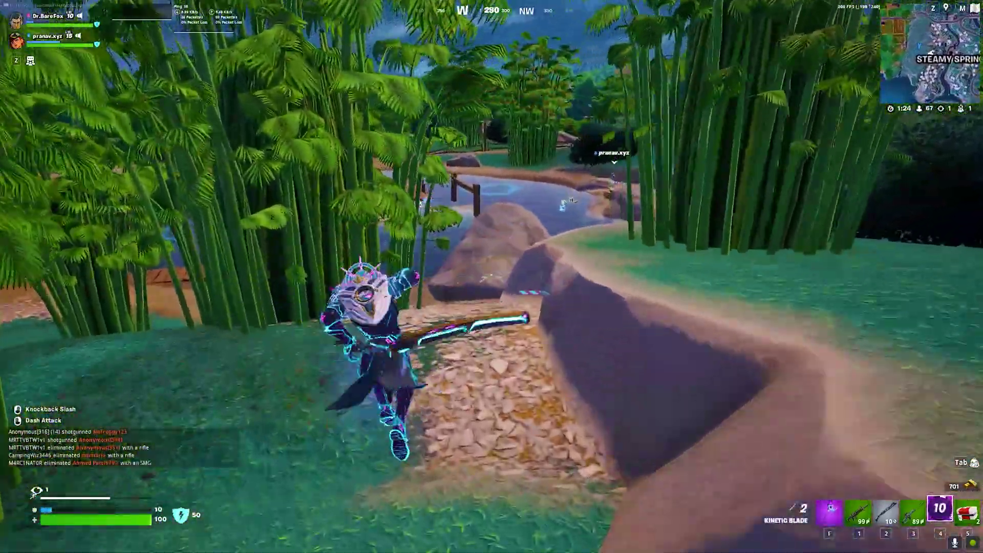
pyautogui.press('f')
pyautogui.press('w')
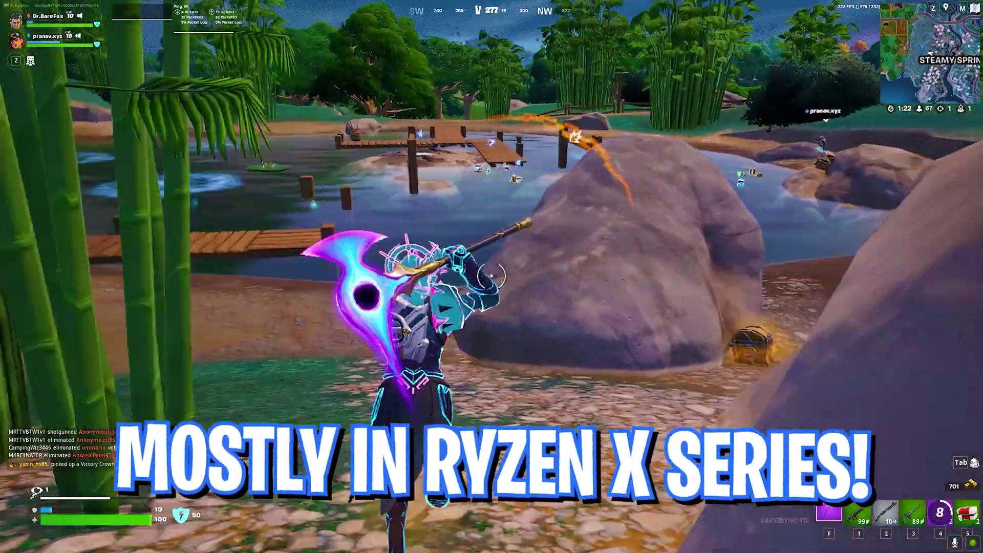
pyautogui.press('e')
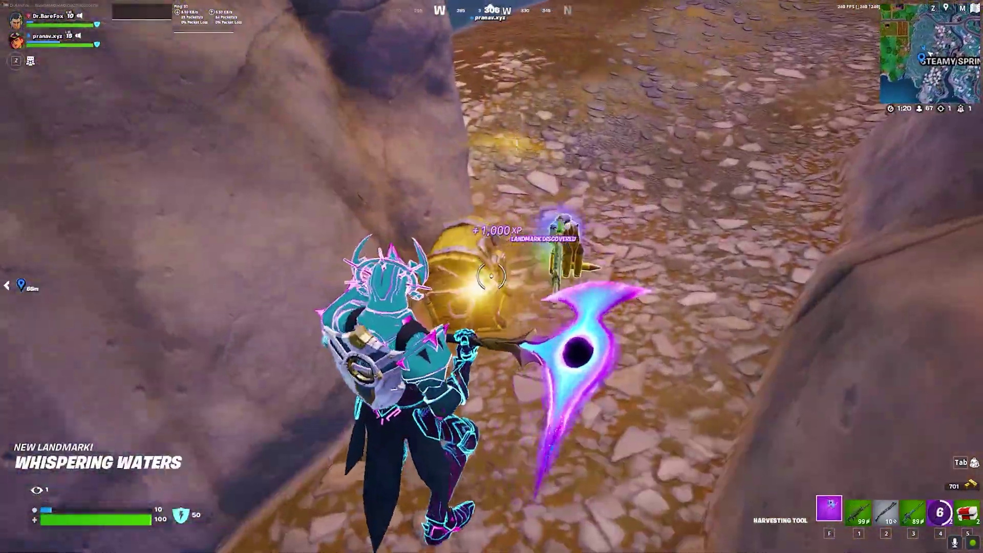
# Collect ammo in the pond and fire the Havoc Suppressed Assault Rifle at the shore enemy.
pyautogui.press('w')
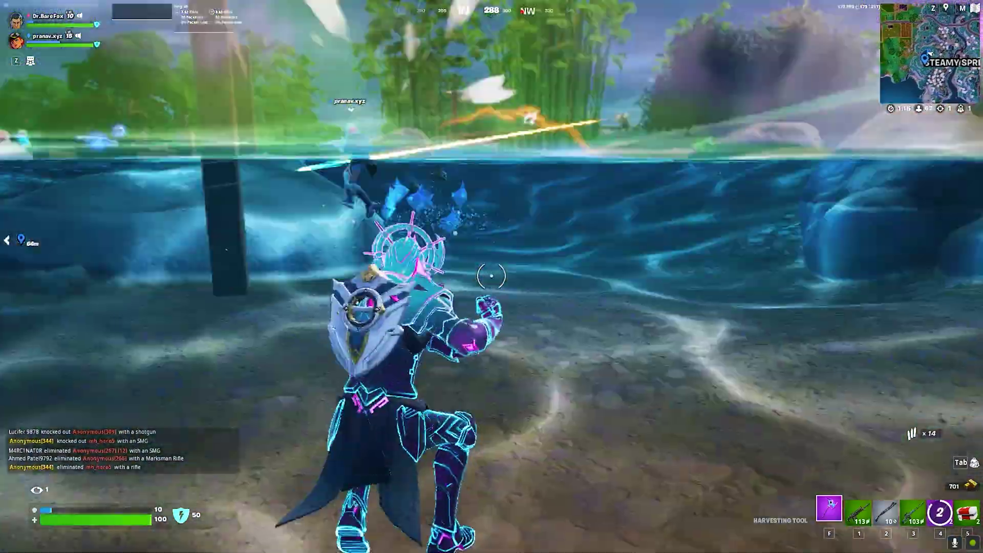
pyautogui.press('1')
pyautogui.click(491, 276)
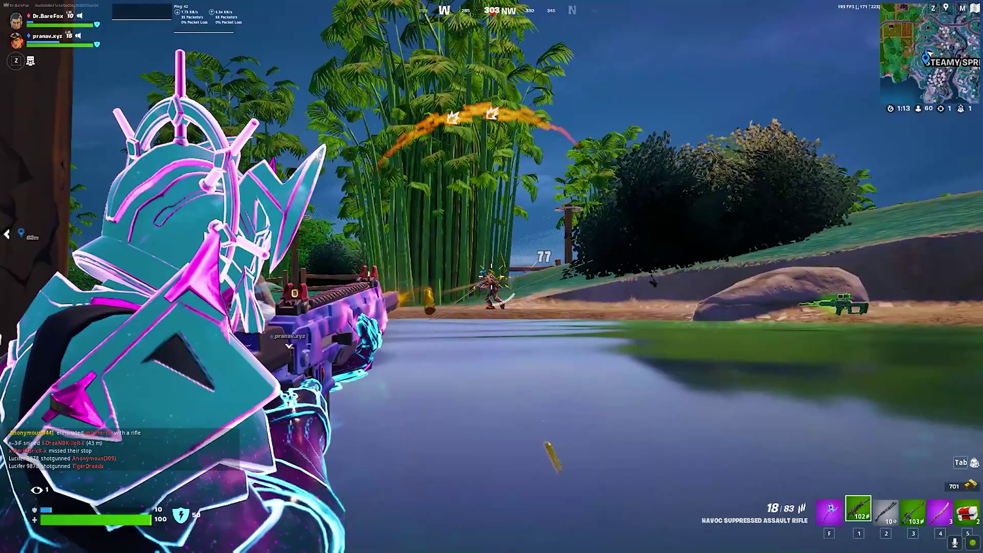
pyautogui.click(492, 276)
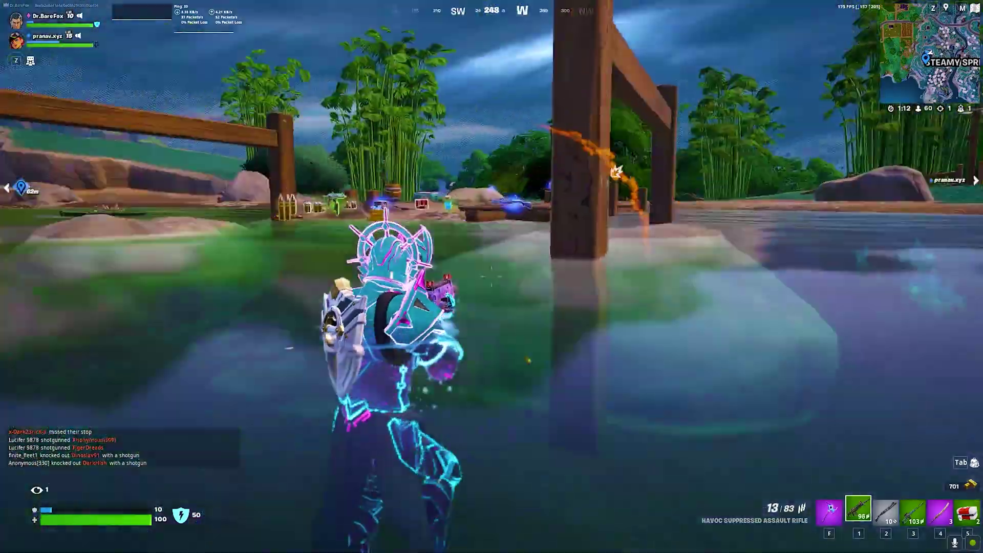
pyautogui.press('w')
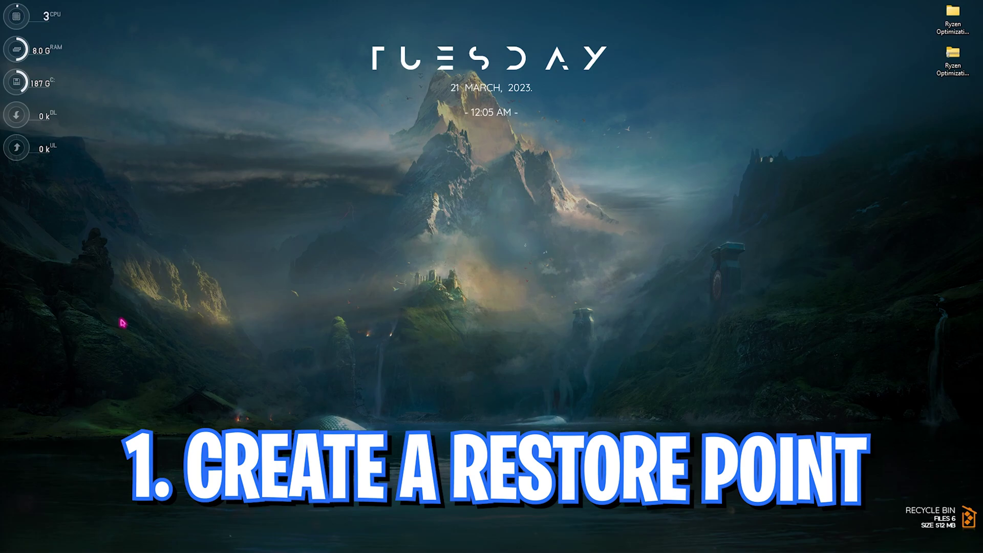
# Open the 'create a restore point' settings and select the Local Disk (C:) drive.
pyautogui.press('super')
pyautogui.write('create a restore point')
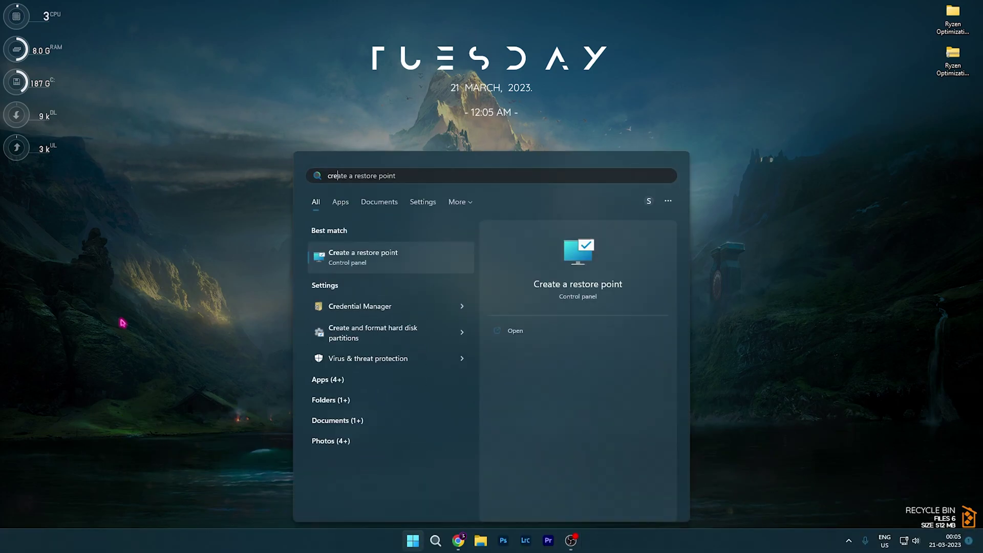
pyautogui.press('Return')
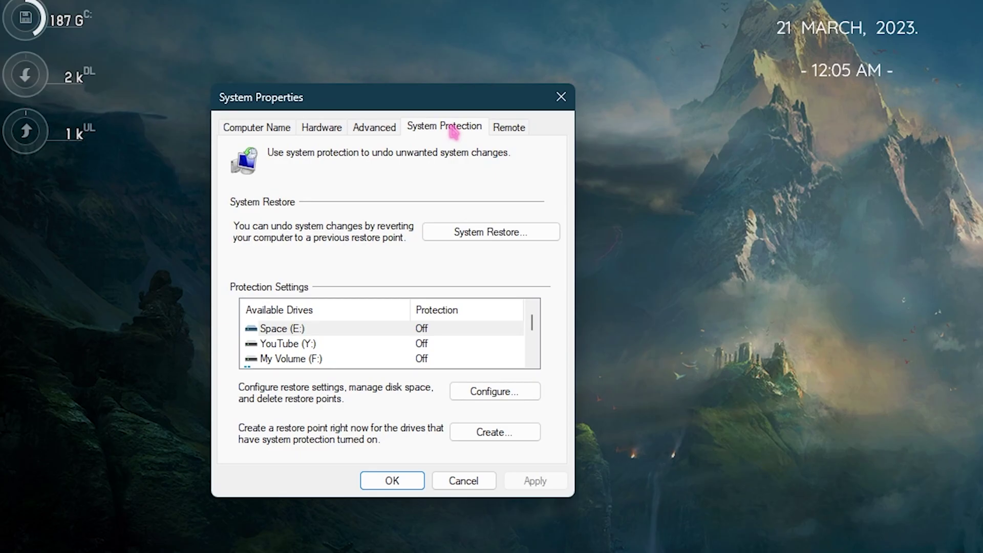
pyautogui.scroll(-1, 197, 278)
pyautogui.click(179, 276)
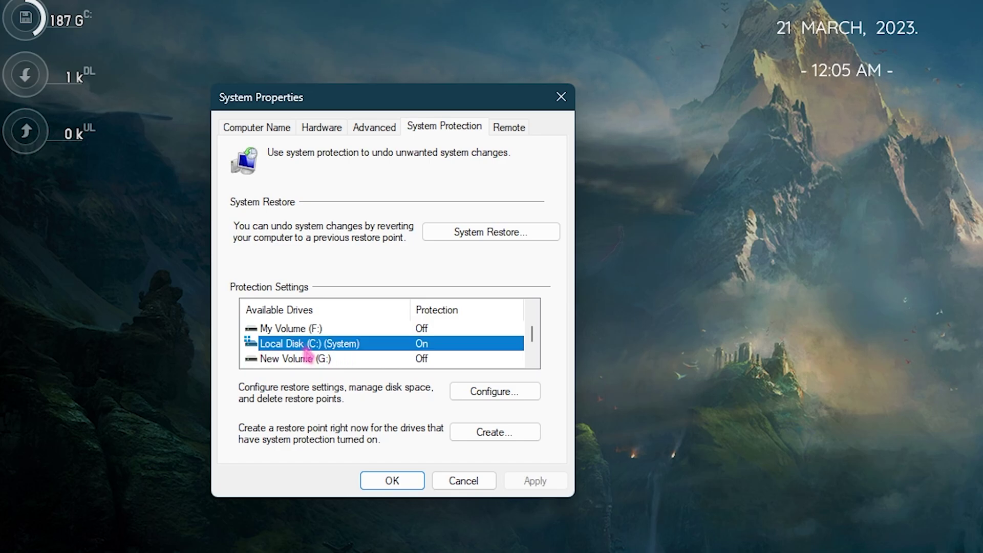
# Create a restore point named 'Ryzen', dismiss the success message and close System Properties.
pyautogui.click(491, 432)
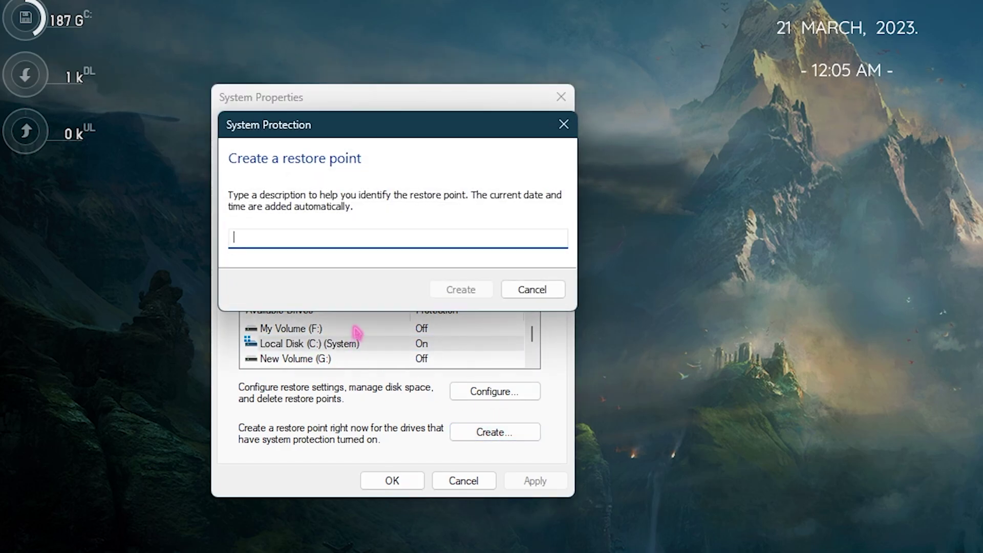
pyautogui.write('Ryzen')
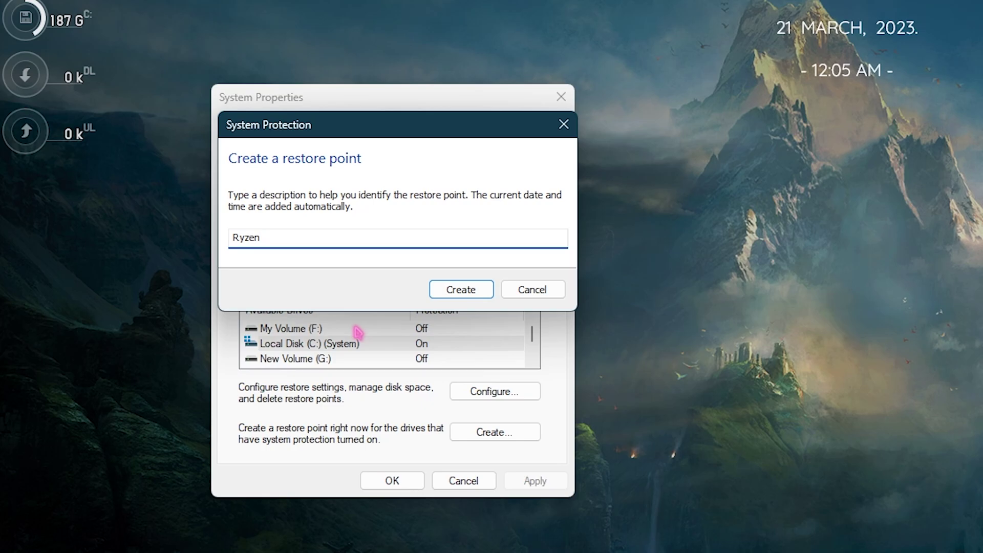
pyautogui.press('Return')
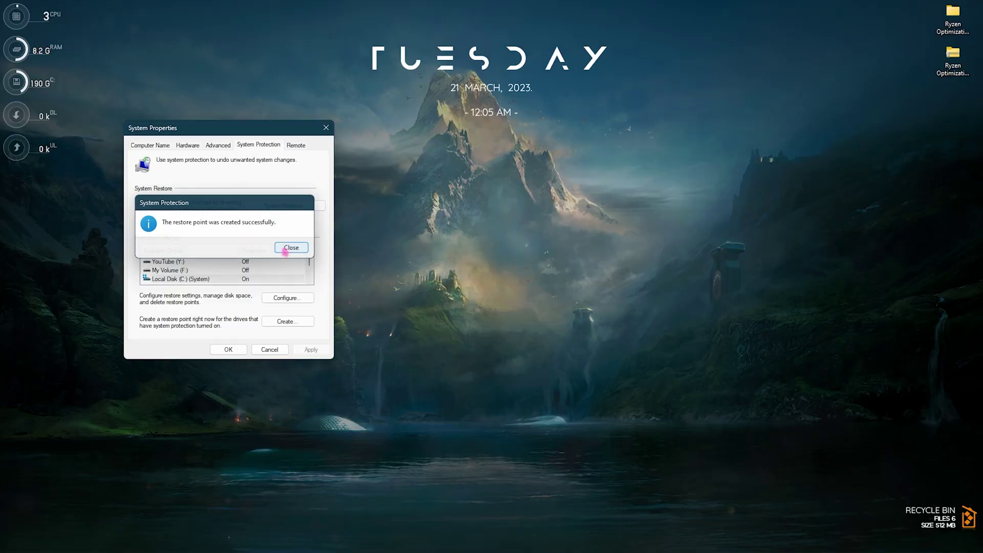
pyautogui.click(292, 247)
pyautogui.click(325, 128)
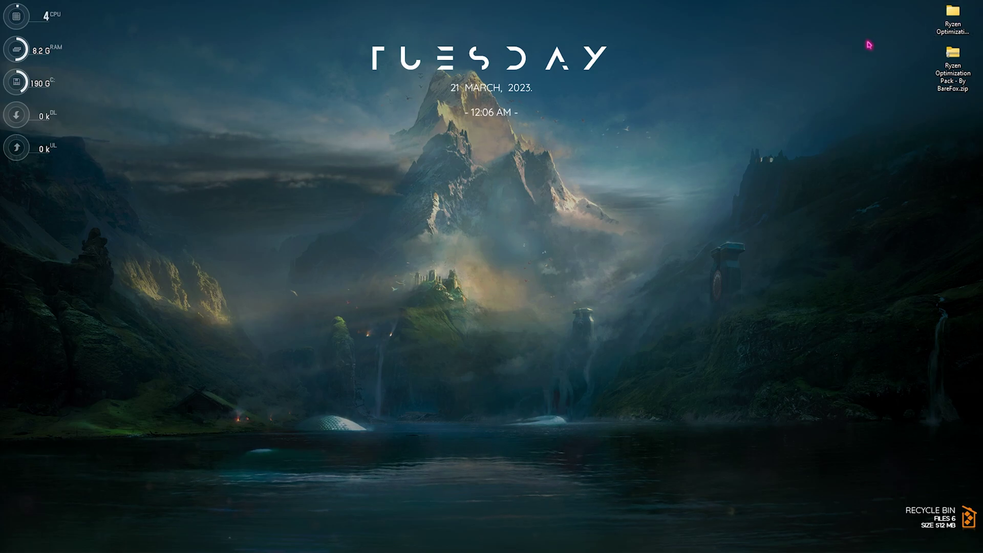
# In 1. AMD CPU Optimization, pick AMD CPU Priority, Increase Power Efficiency and Thread Priority .reg files.
pyautogui.doubleClick(952, 18)
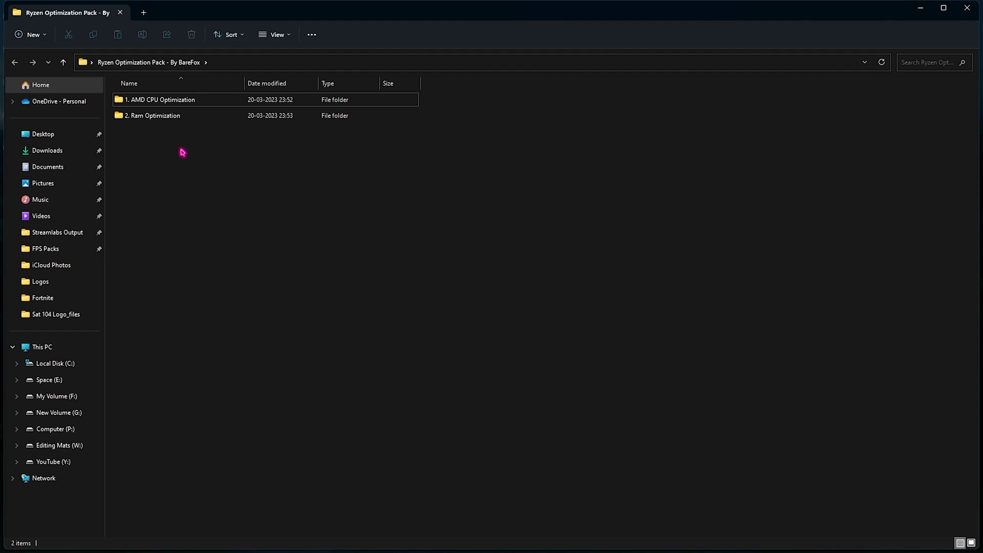
pyautogui.doubleClick(170, 99)
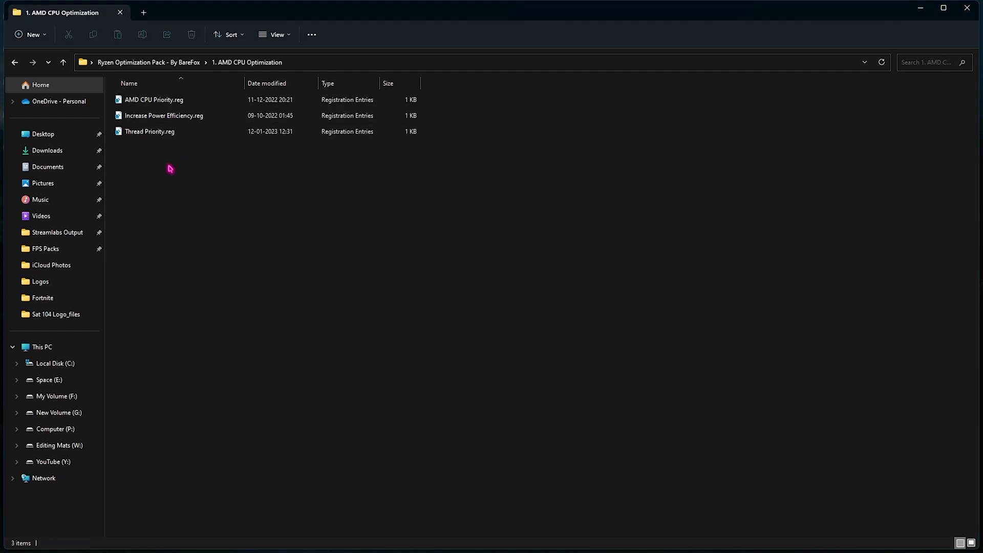
pyautogui.moveTo(158, 189); pyautogui.dragTo(156, 97)
pyautogui.moveTo(208, 176); pyautogui.dragTo(177, 99)
pyautogui.click(180, 187)
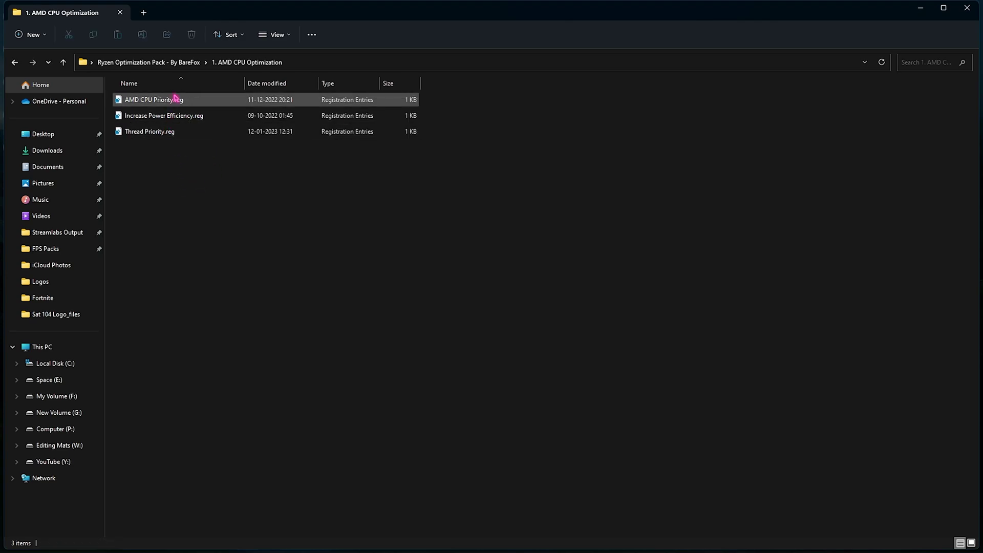
pyautogui.click(176, 98)
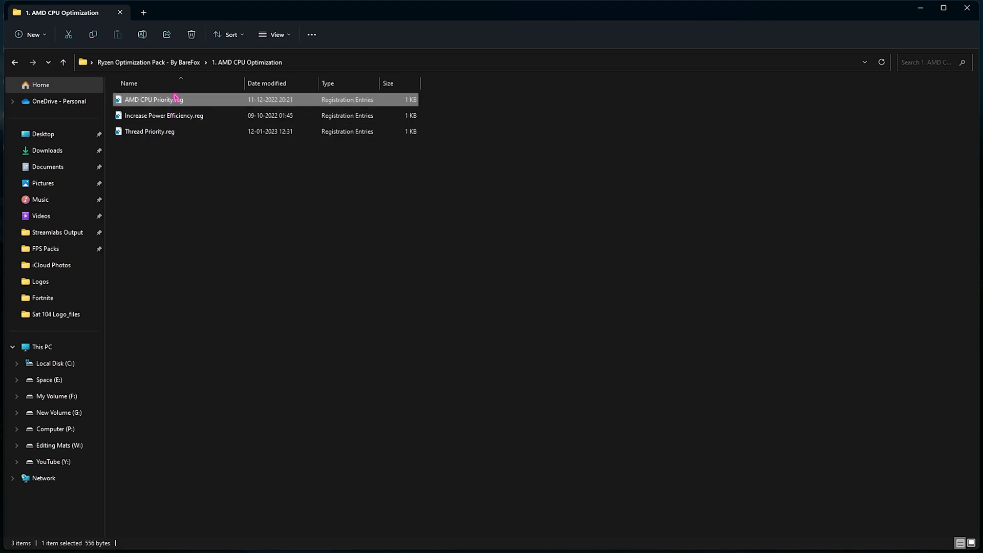
pyautogui.click(165, 115)
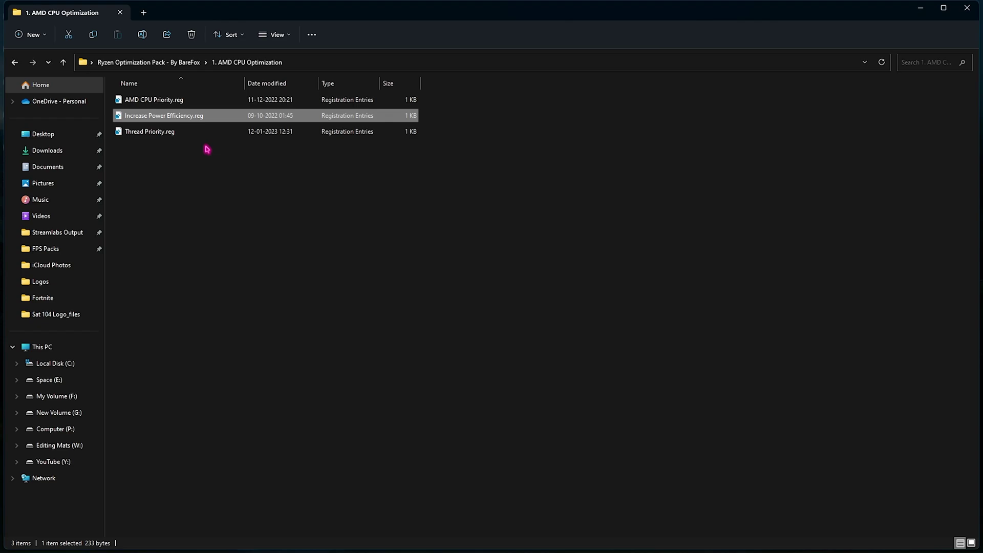
pyautogui.click(152, 133)
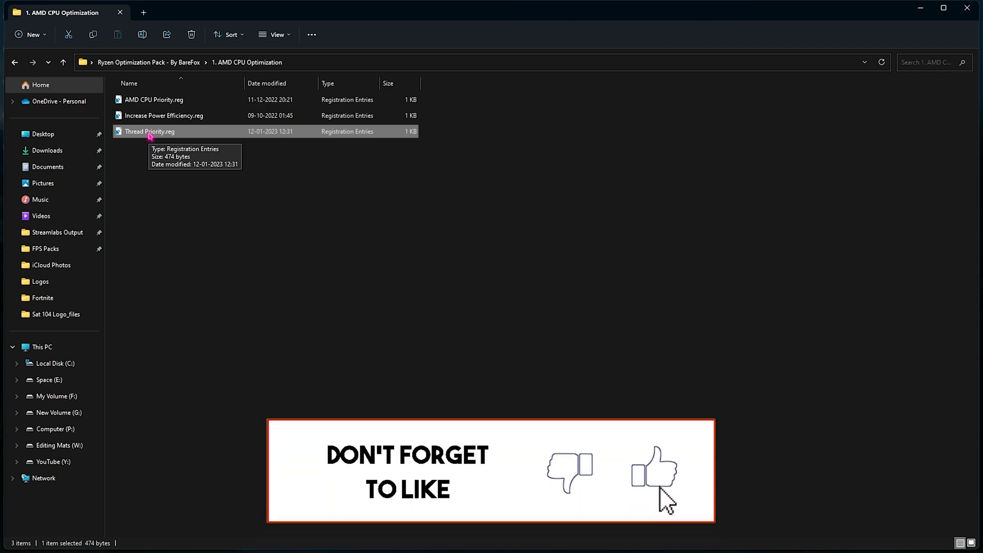
# Open the 2. Ram Optimization folder and search Start for 'sys'.
pyautogui.click(160, 62)
pyautogui.doubleClick(153, 116)
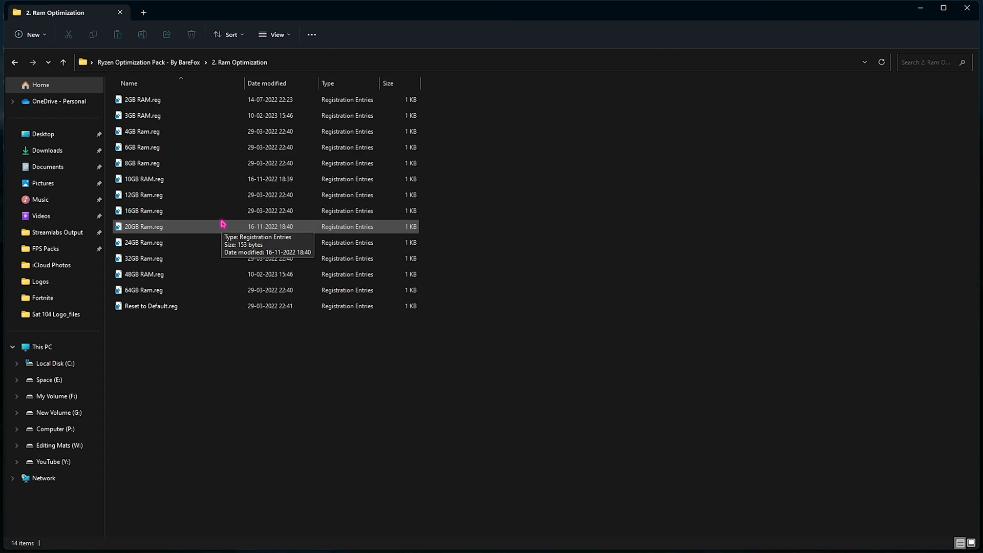
pyautogui.press('super')
pyautogui.write('sys')
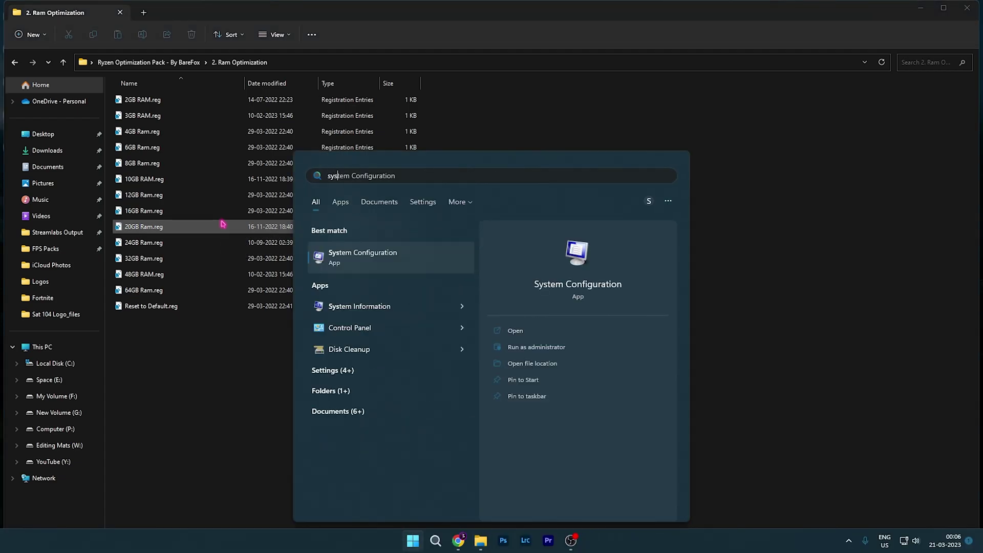
pyautogui.press('Down')
pyautogui.press('Down')
pyautogui.press('Return')
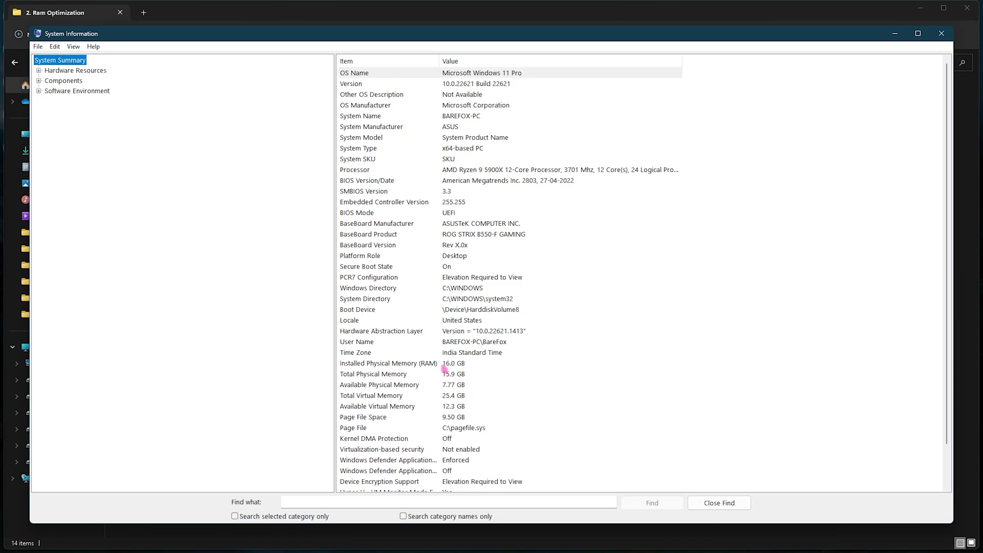
pyautogui.click(356, 365)
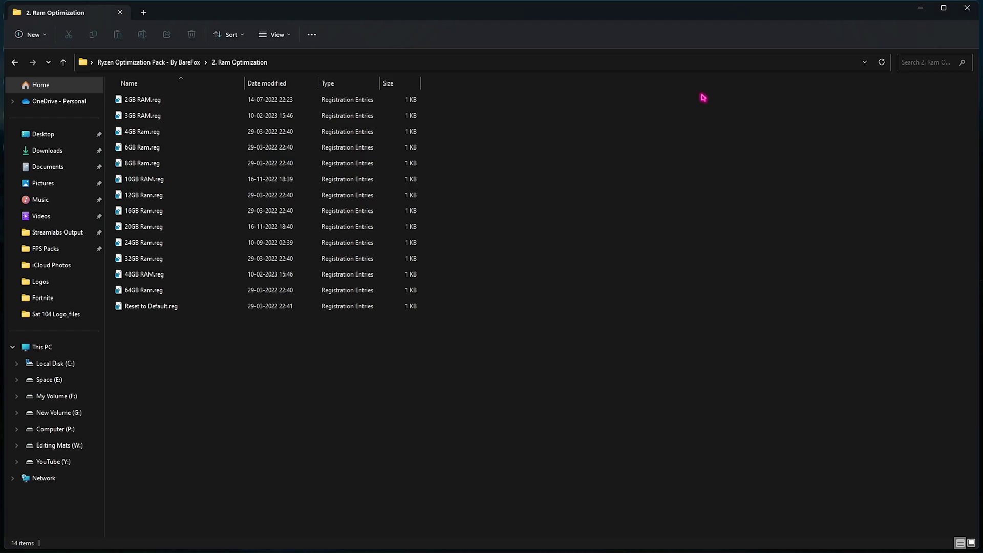
pyautogui.click(941, 33)
pyautogui.click(166, 213)
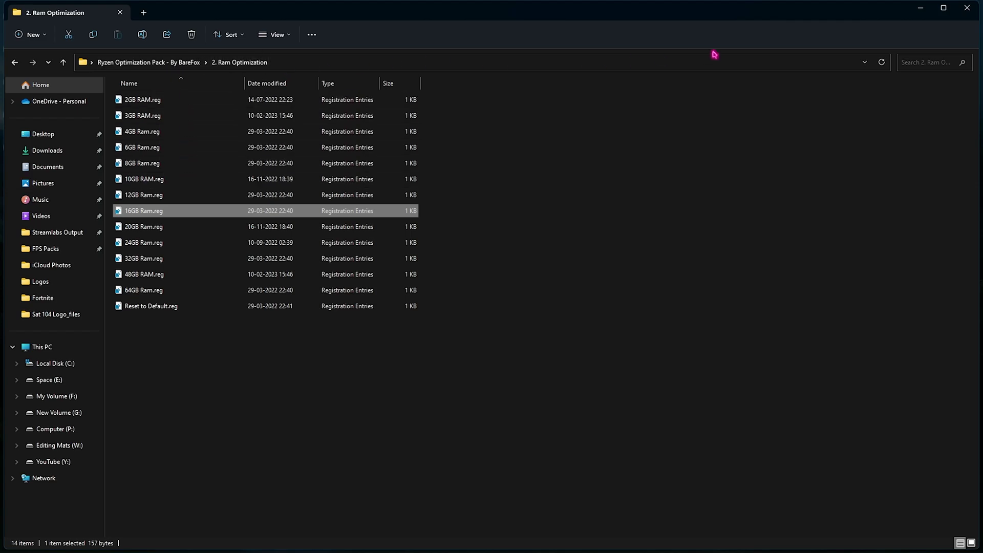
# Close the Ram Optimization File Explorer window.
pyautogui.click(966, 8)
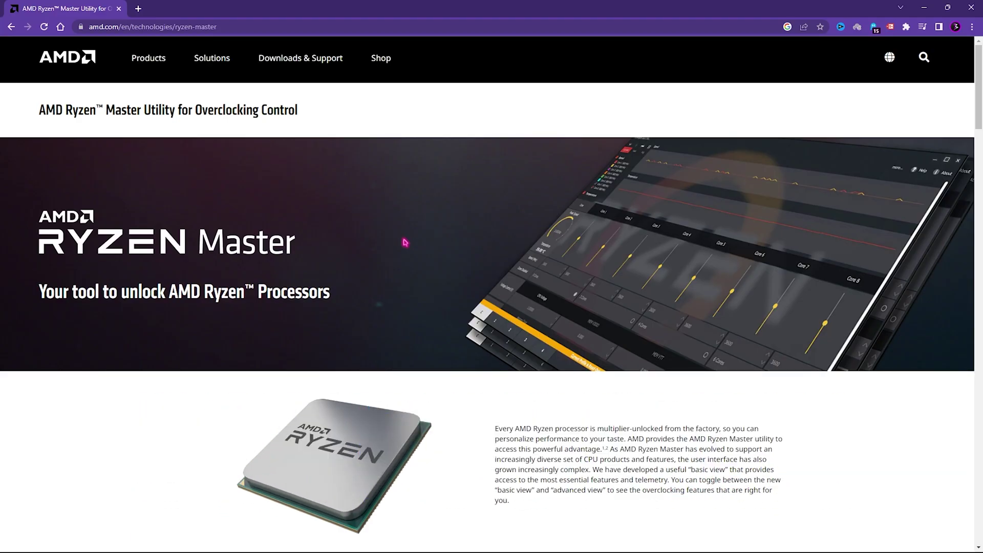
# Scroll the Ryzen Master page down to its Download Now section and back up.
pyautogui.scroll(-15, 405, 242)
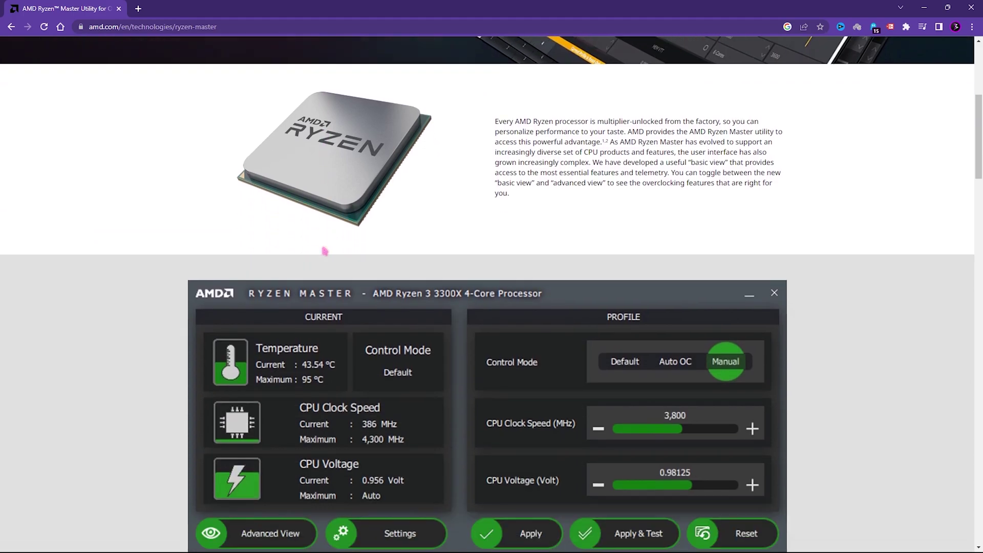
pyautogui.scroll(-15, 385, 235)
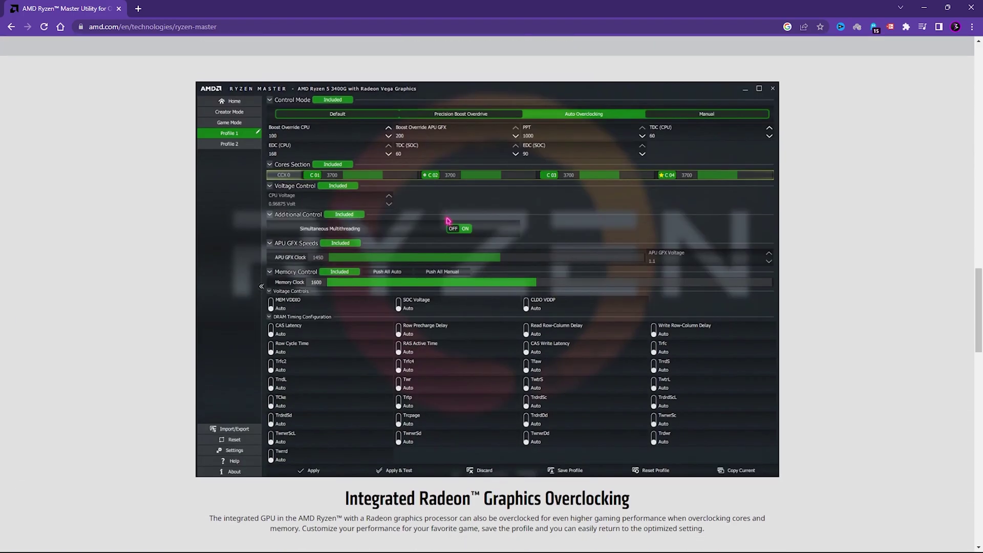
pyautogui.scroll(-5, 438, 229)
pyautogui.scroll(4, 406, 221)
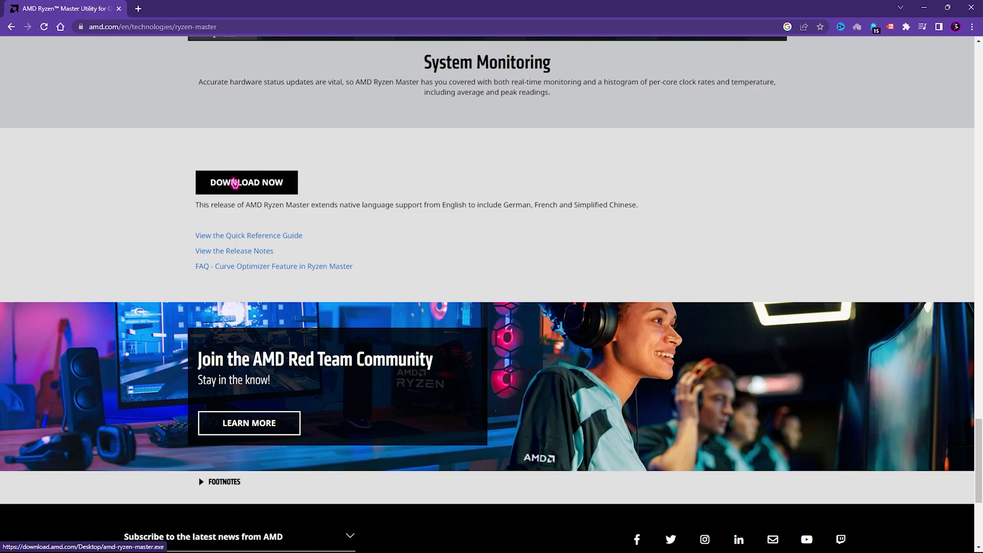
pyautogui.scroll(4, 266, 182)
pyautogui.scroll(20, 268, 182)
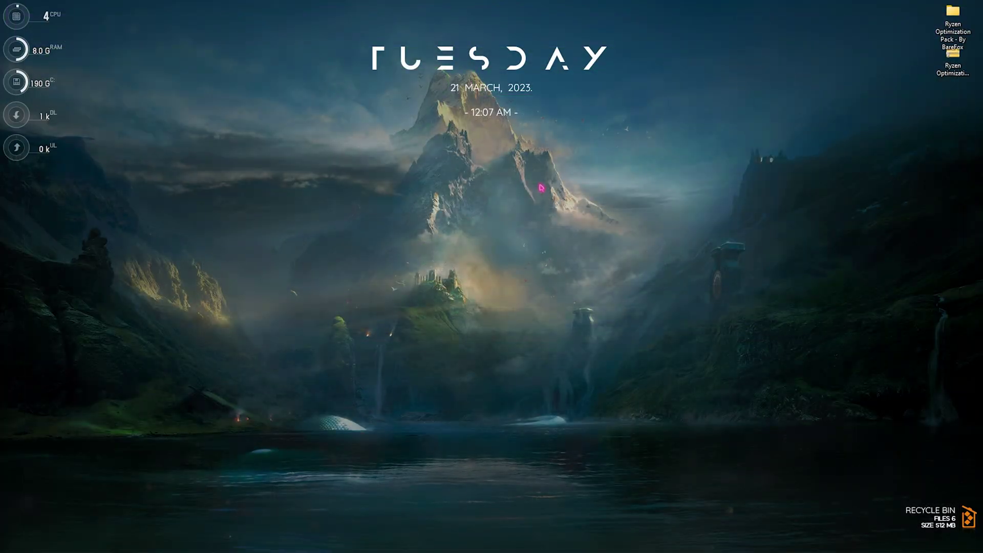
# Search Start for 'ry' to launch AMD Ryzen Master.
pyautogui.press('super')
pyautogui.write('ry')
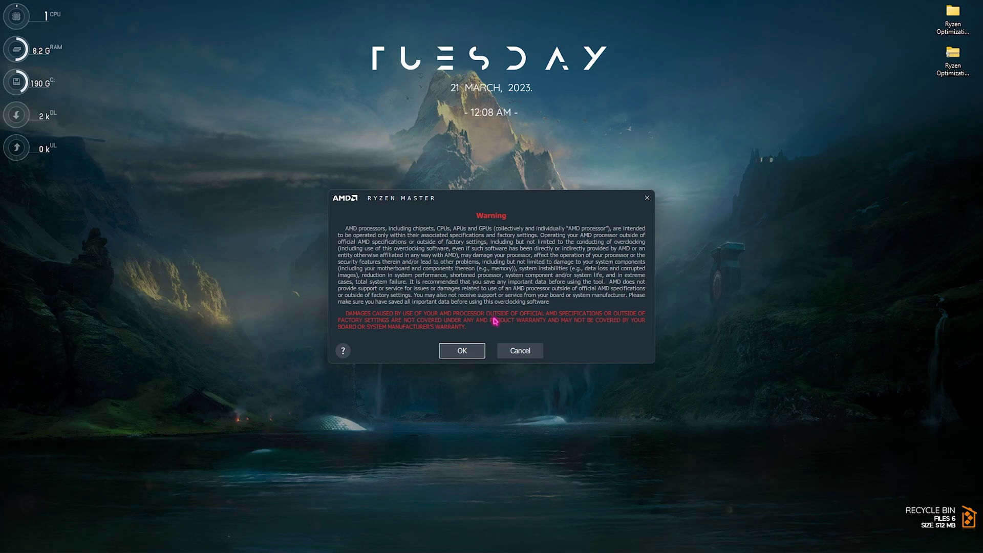
# Accept the overclocking warning and set the profile's Curve Optimizer Mode to All Cores.
pyautogui.click(462, 353)
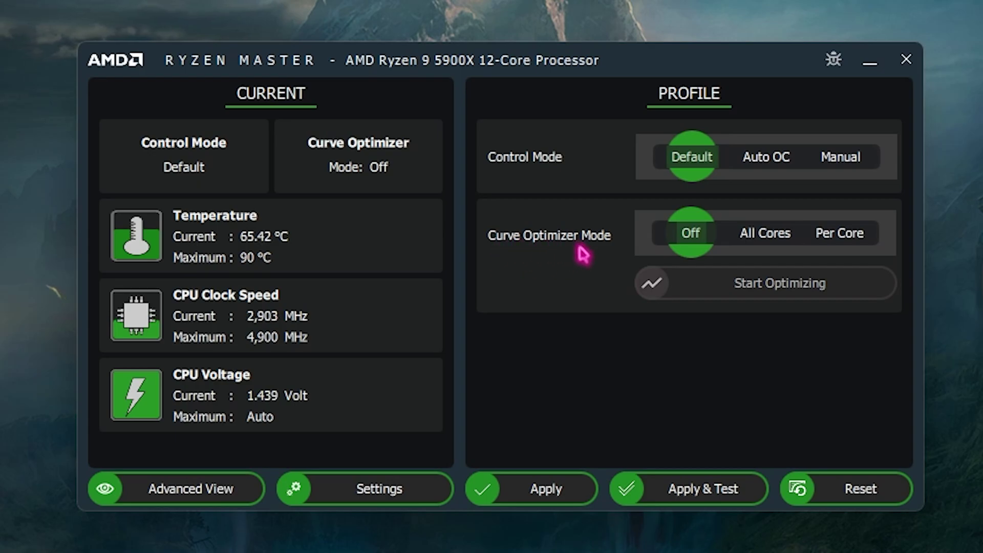
pyautogui.click(781, 245)
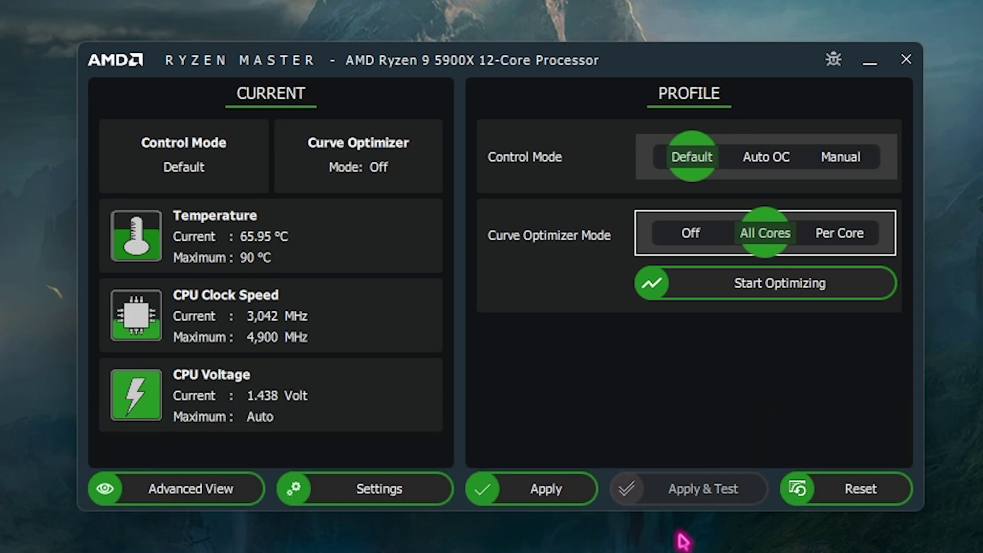
# In Advanced View, set the Game Mode profile's control mode to Precision Boost Overdrive.
pyautogui.click(182, 501)
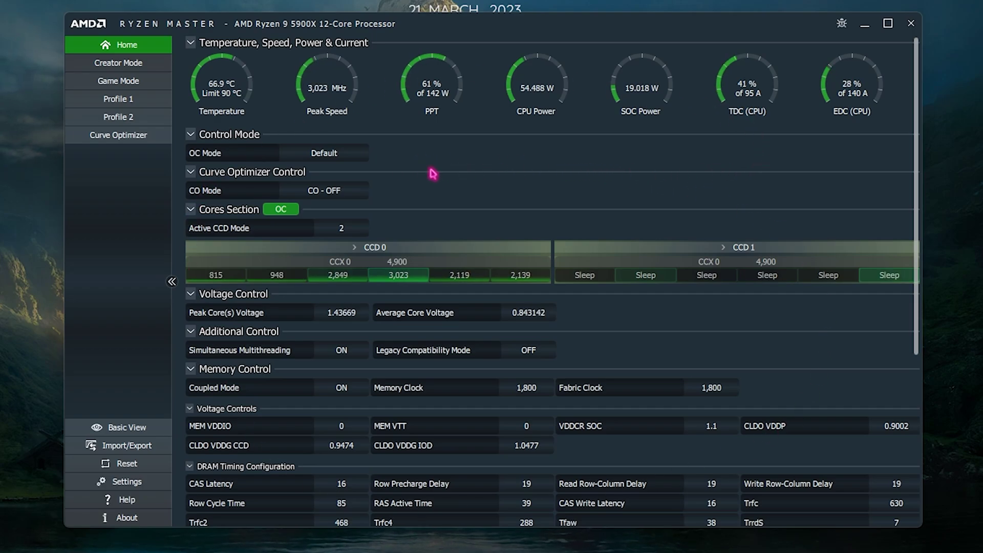
pyautogui.click(132, 85)
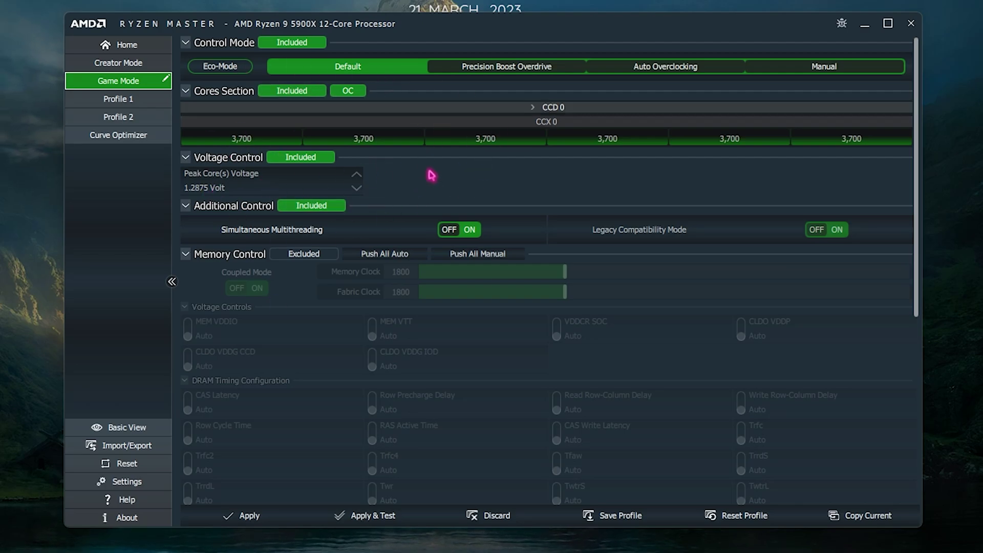
pyautogui.click(488, 72)
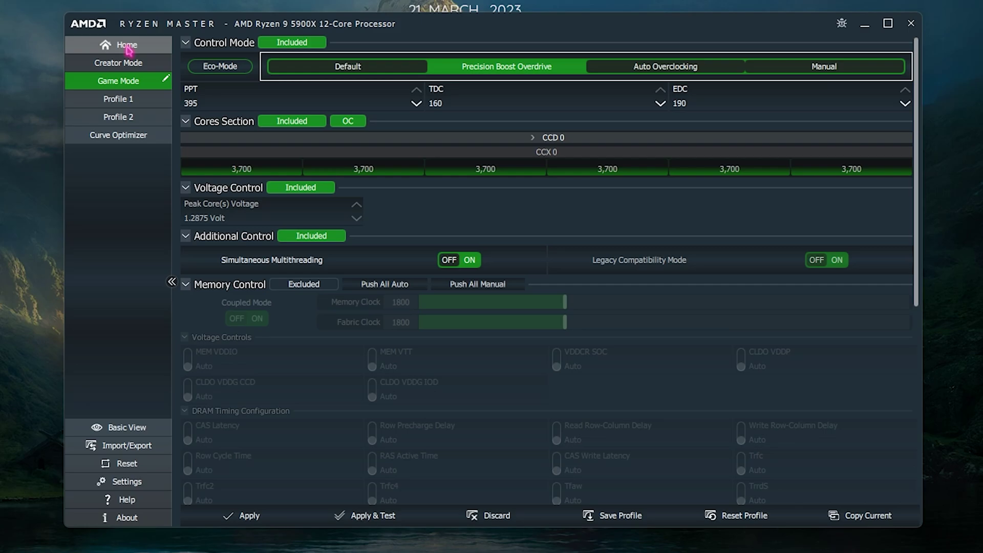
pyautogui.click(375, 68)
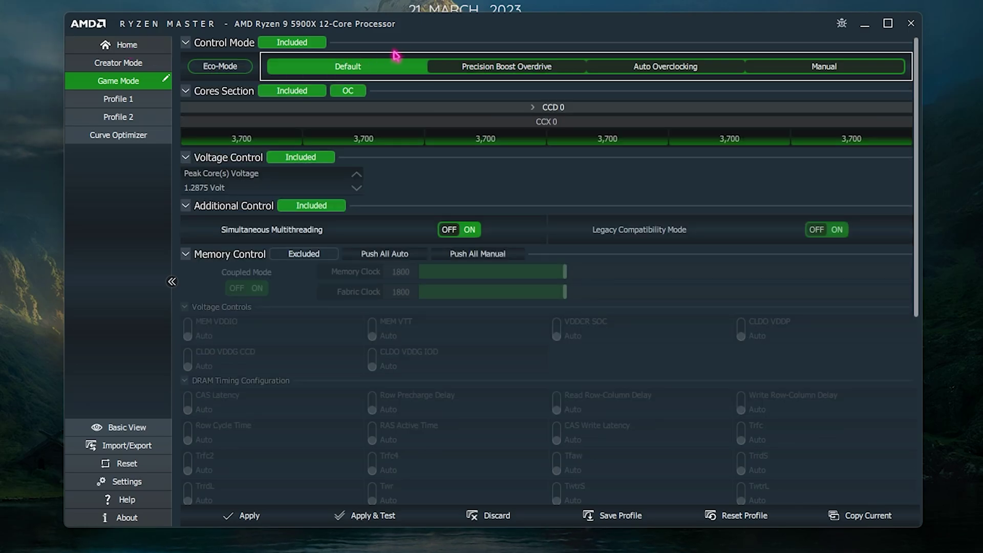
pyautogui.click(504, 67)
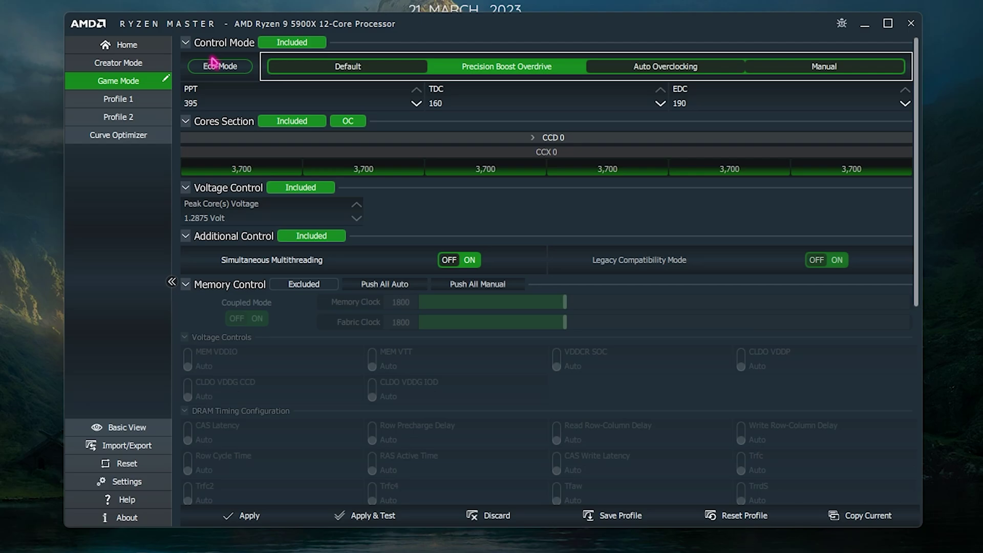
# Set the Creator Mode profile's control mode to Auto Overclocking.
pyautogui.click(123, 63)
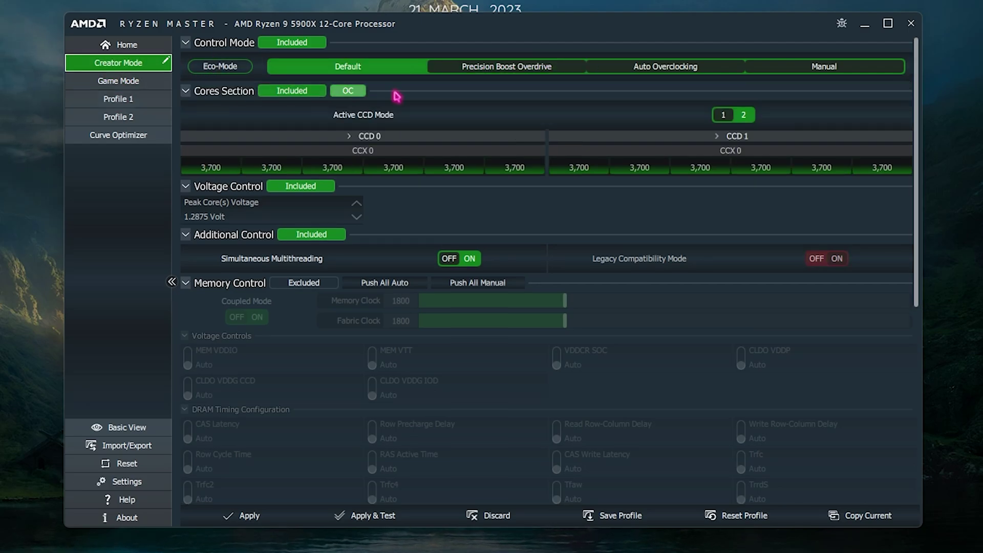
pyautogui.click(660, 72)
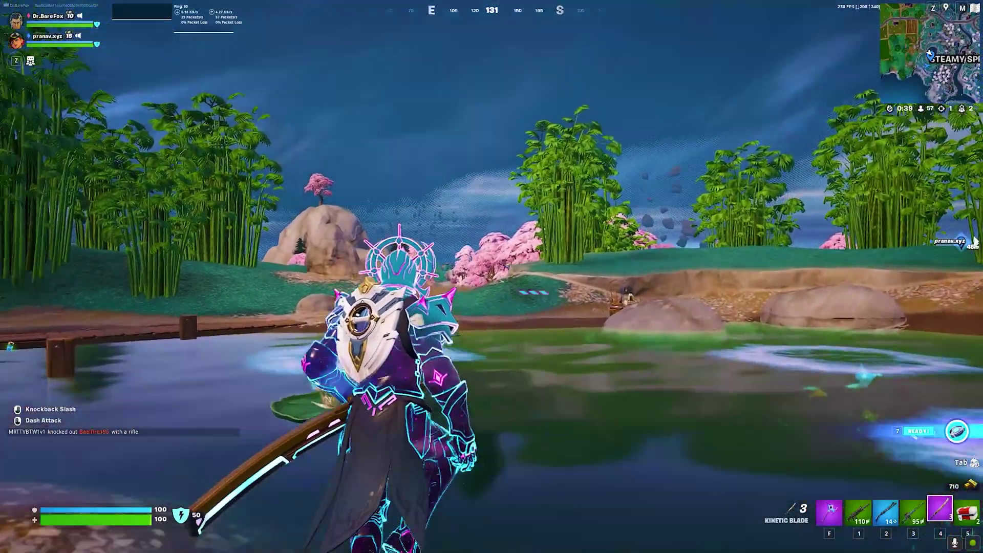
# Jump, dash-slash with the Kinetic Blade and eliminate the nearby enemy with the shotgun.
pyautogui.press('space')
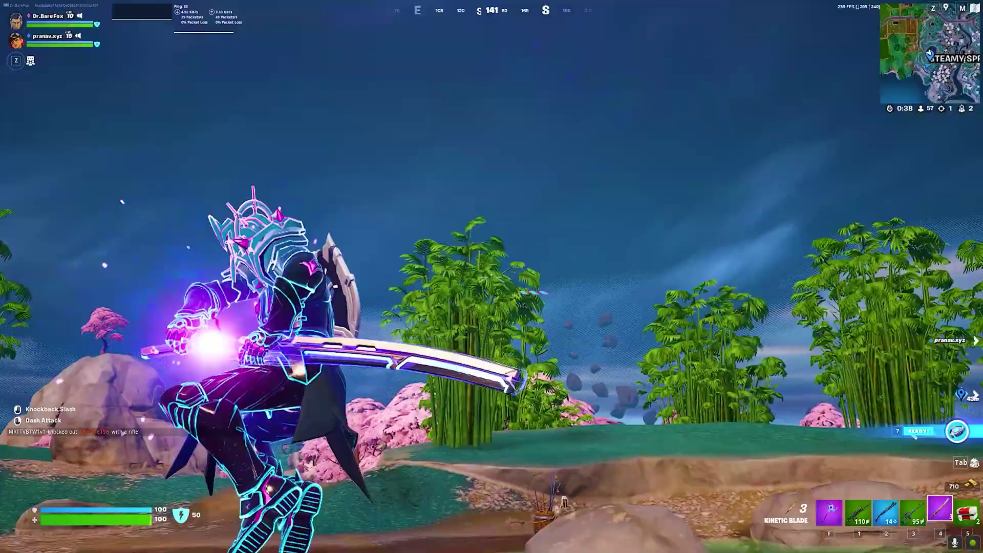
pyautogui.rightClick(492, 276)
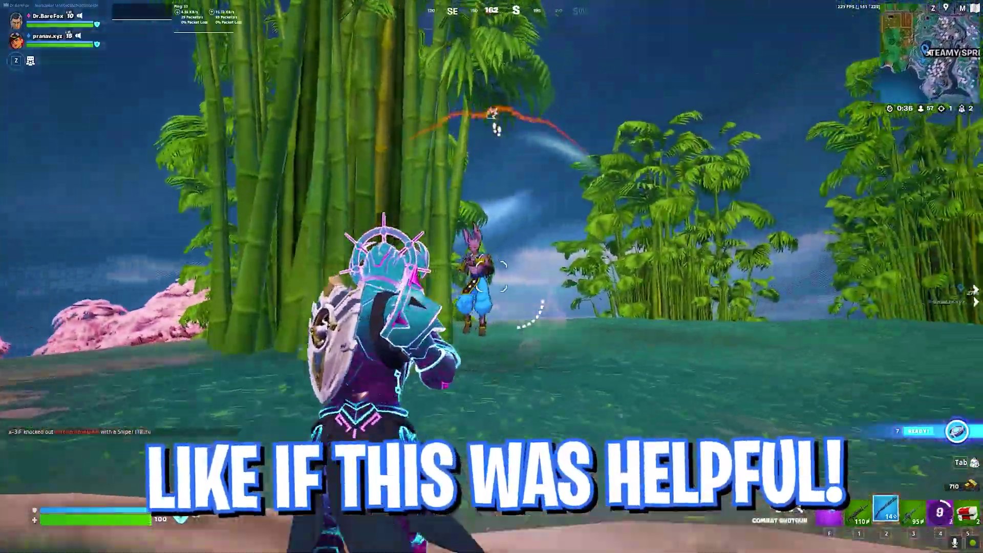
pyautogui.click(491, 277)
pyautogui.click(491, 276)
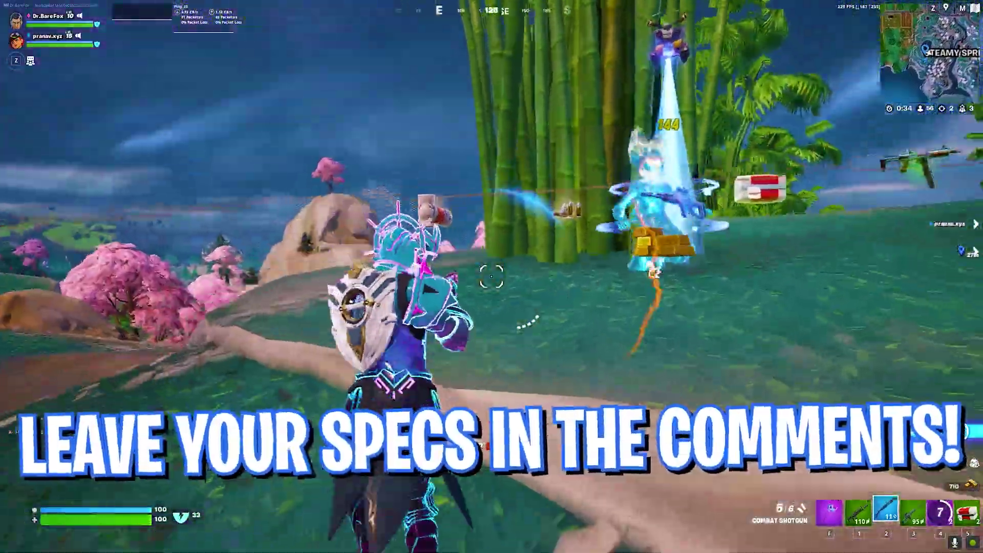
# Swap weapons to pick up the Cobra DMR and drop the med kit.
pyautogui.press('e')
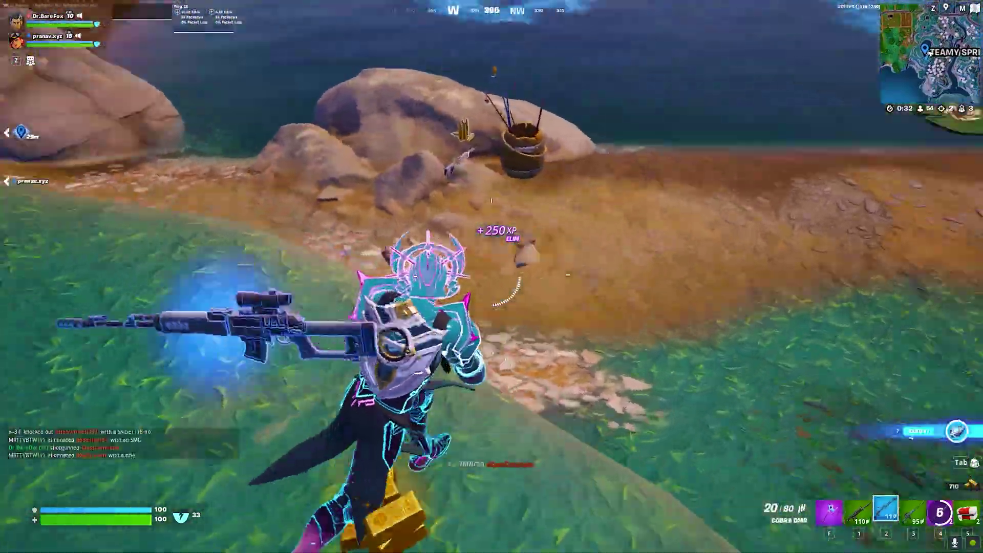
pyautogui.press('e')
pyautogui.press('e')
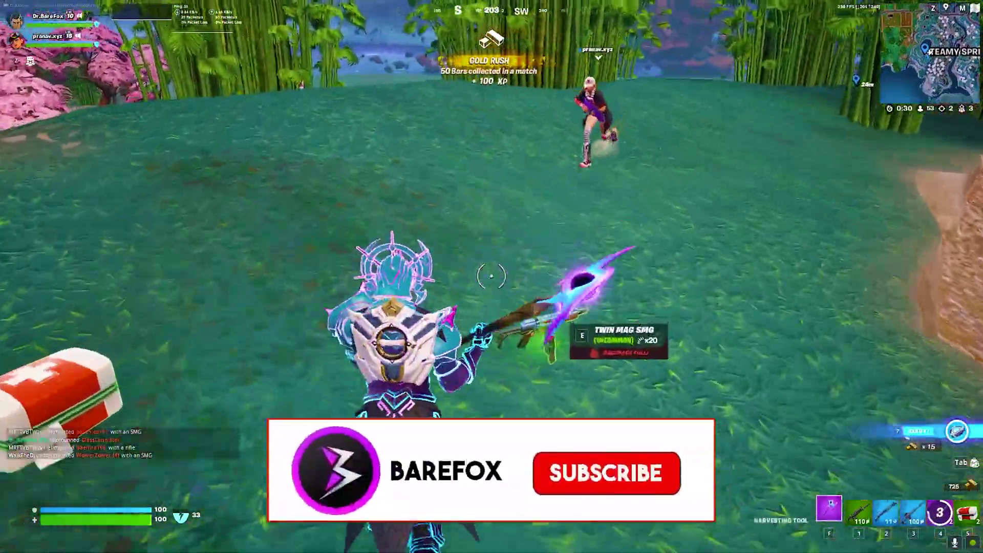
pyautogui.press('e')
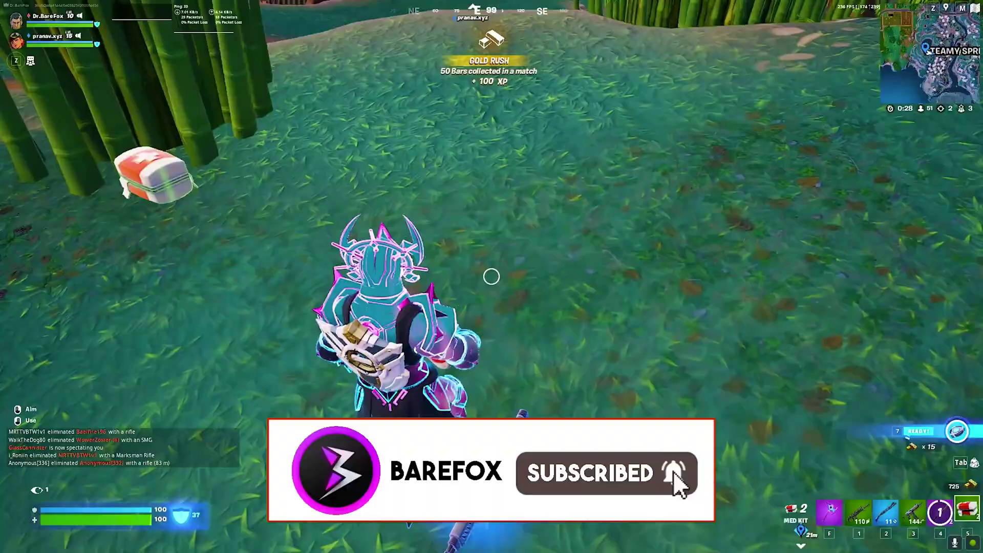
pyautogui.press('Tab')
pyautogui.press('e')
pyautogui.press('Tab')
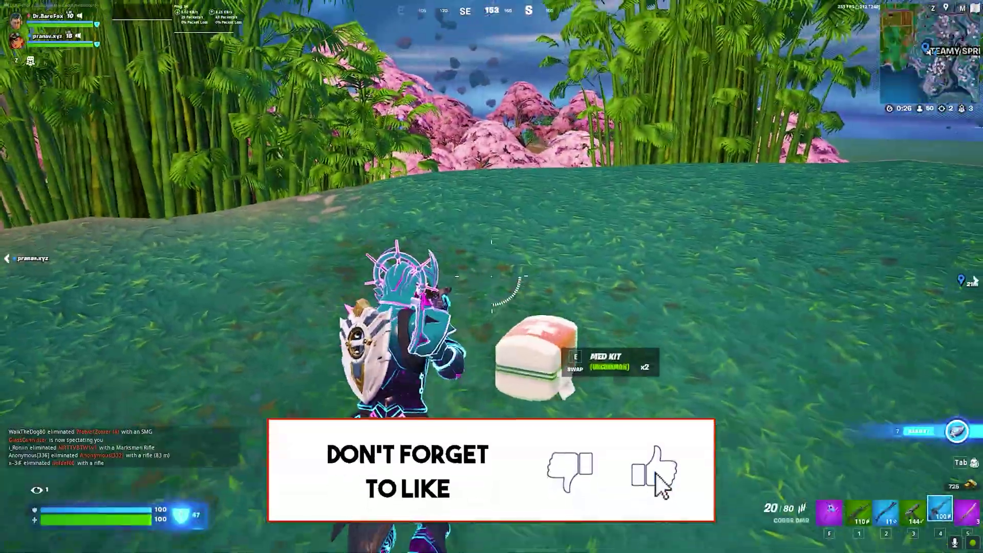